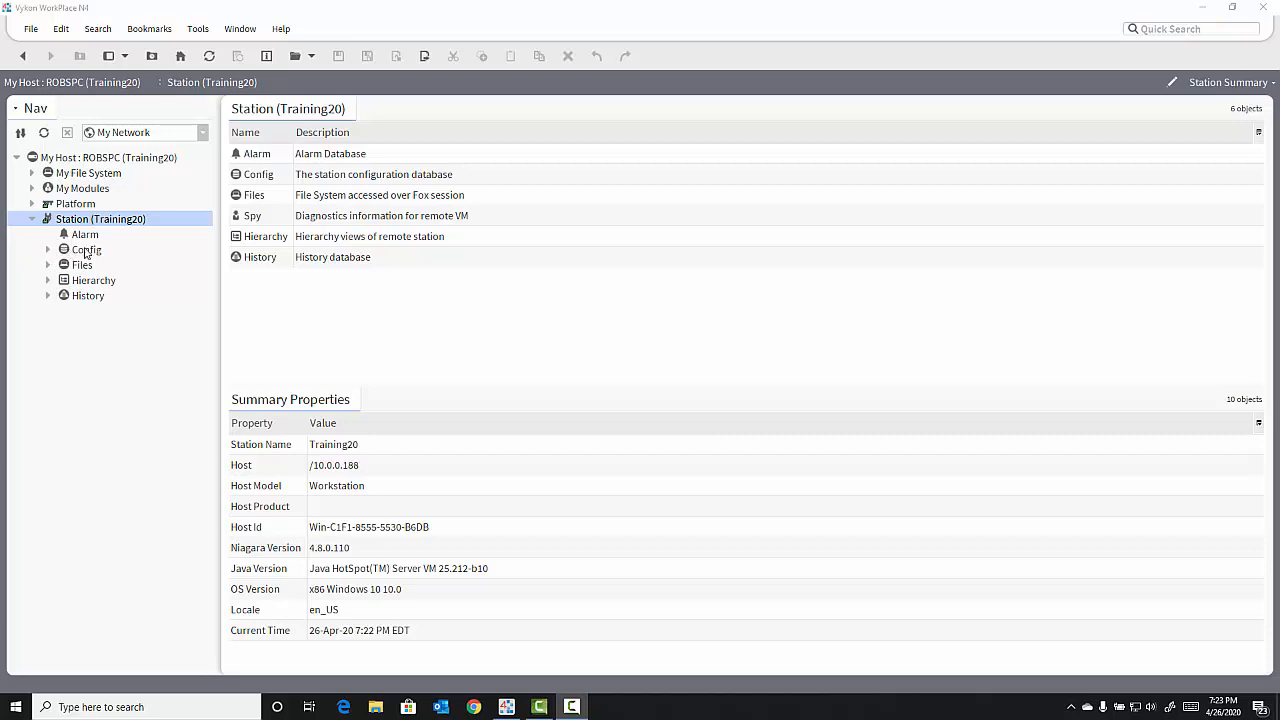
Step: Create a new folder named Cafe under the station's Config node
left_click(87, 251)
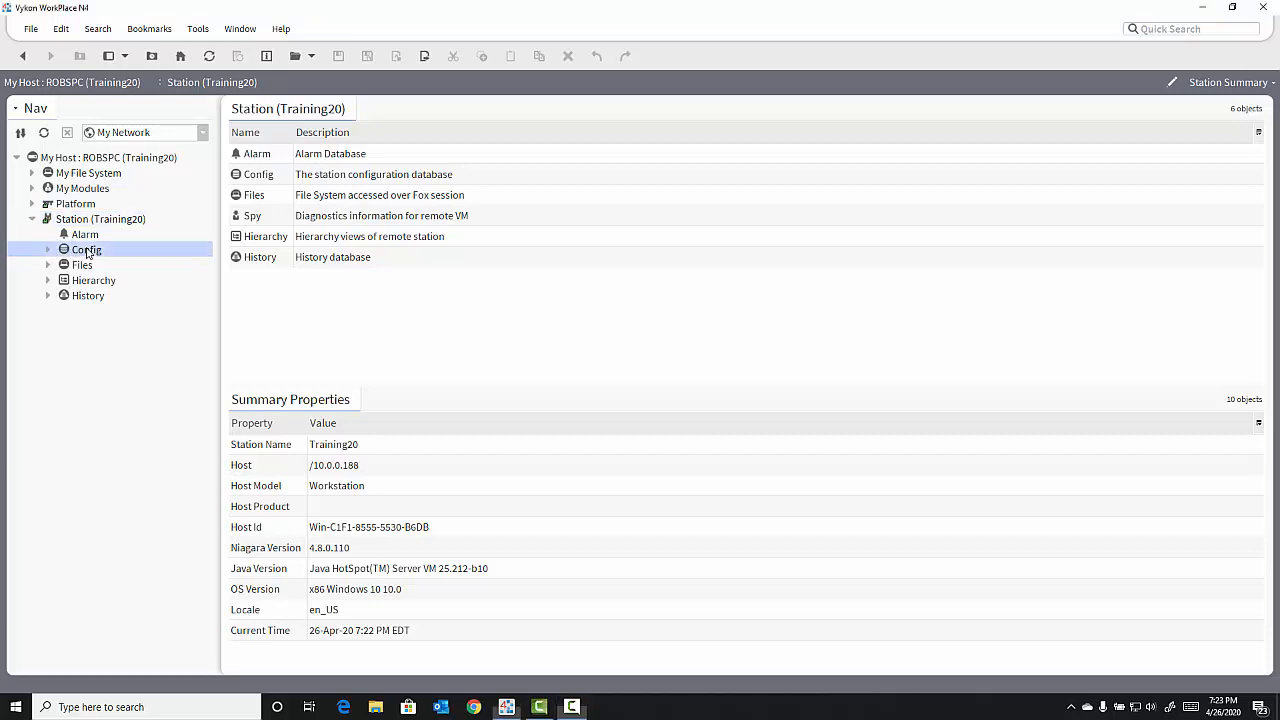
right_click(87, 250)
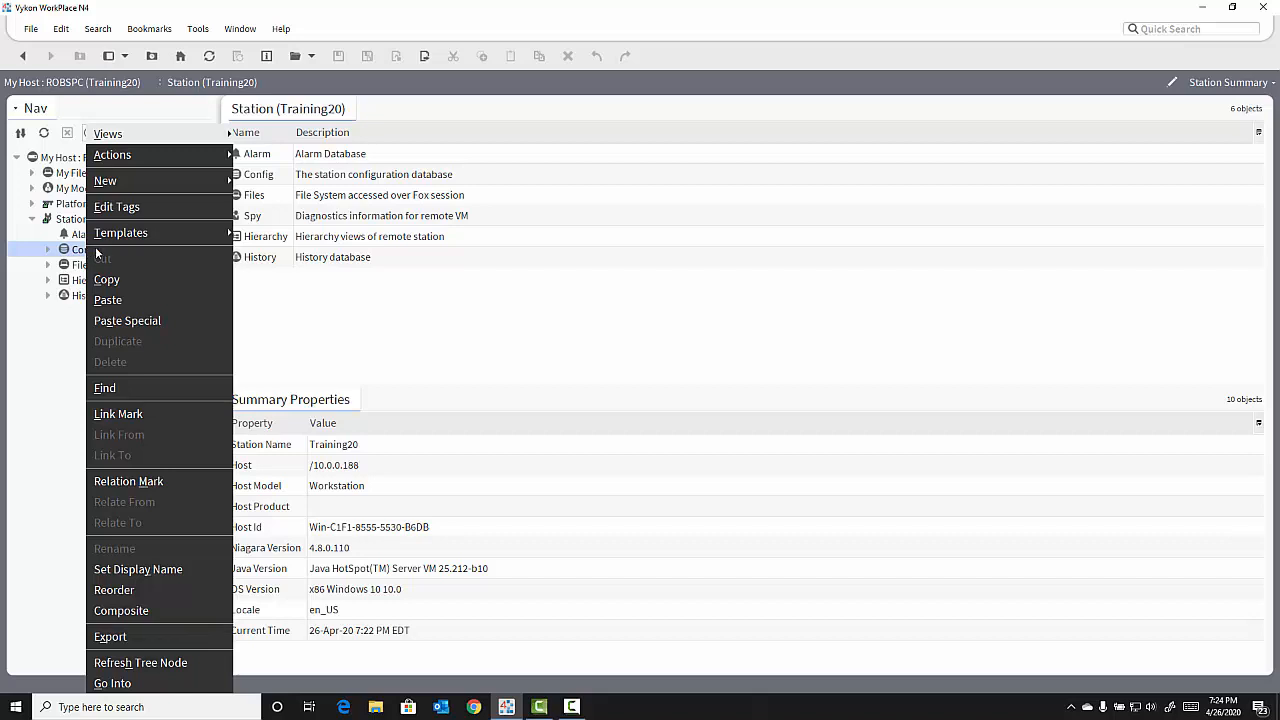
mouse_move(160, 181)
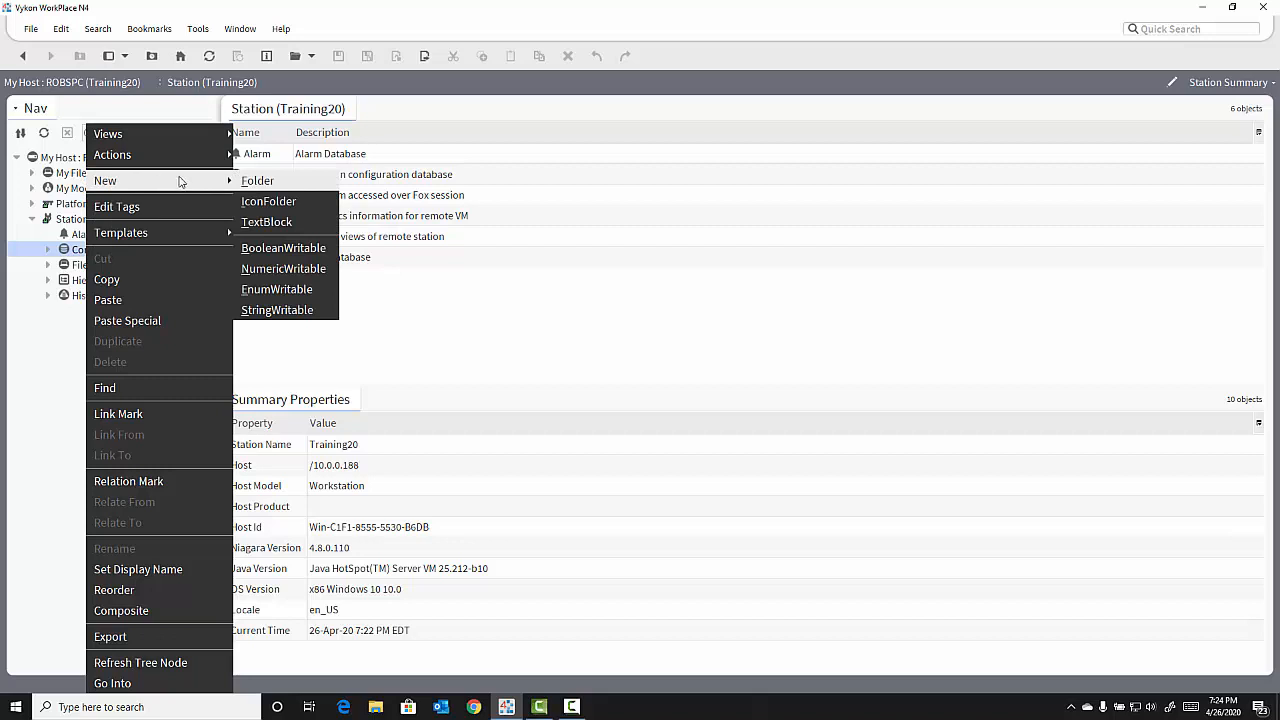
left_click(258, 181)
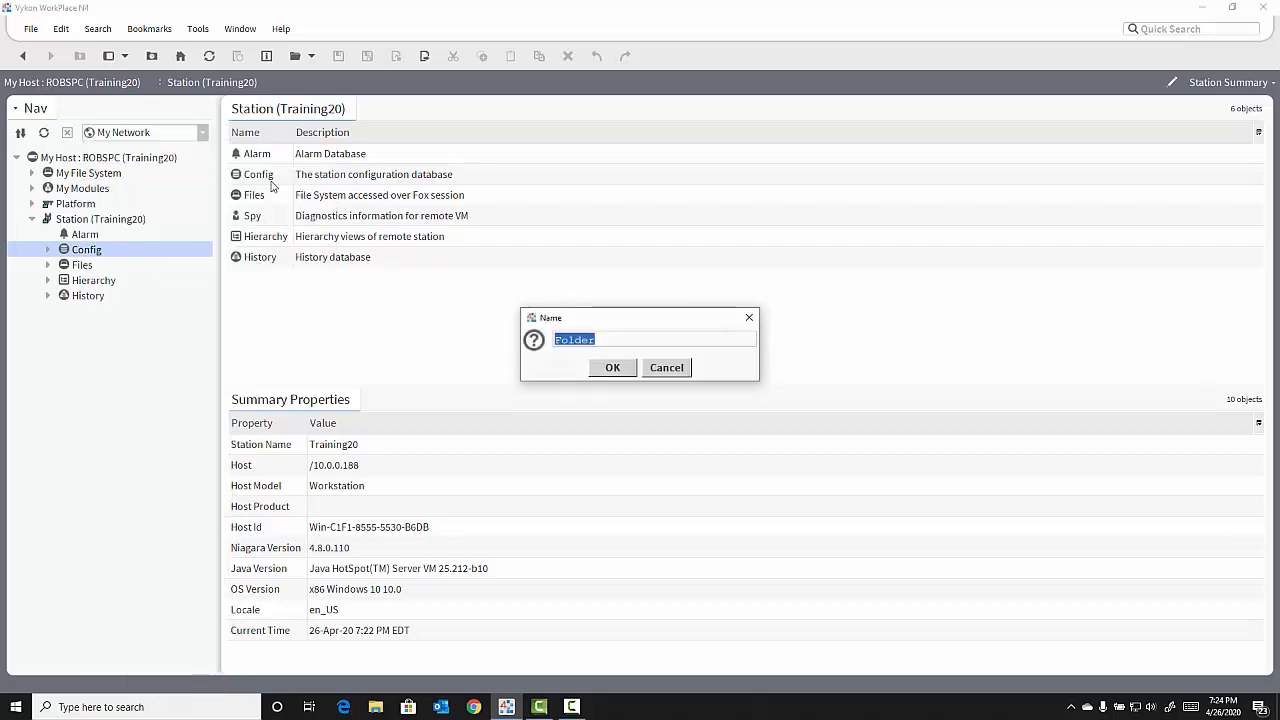
type("Cafe")
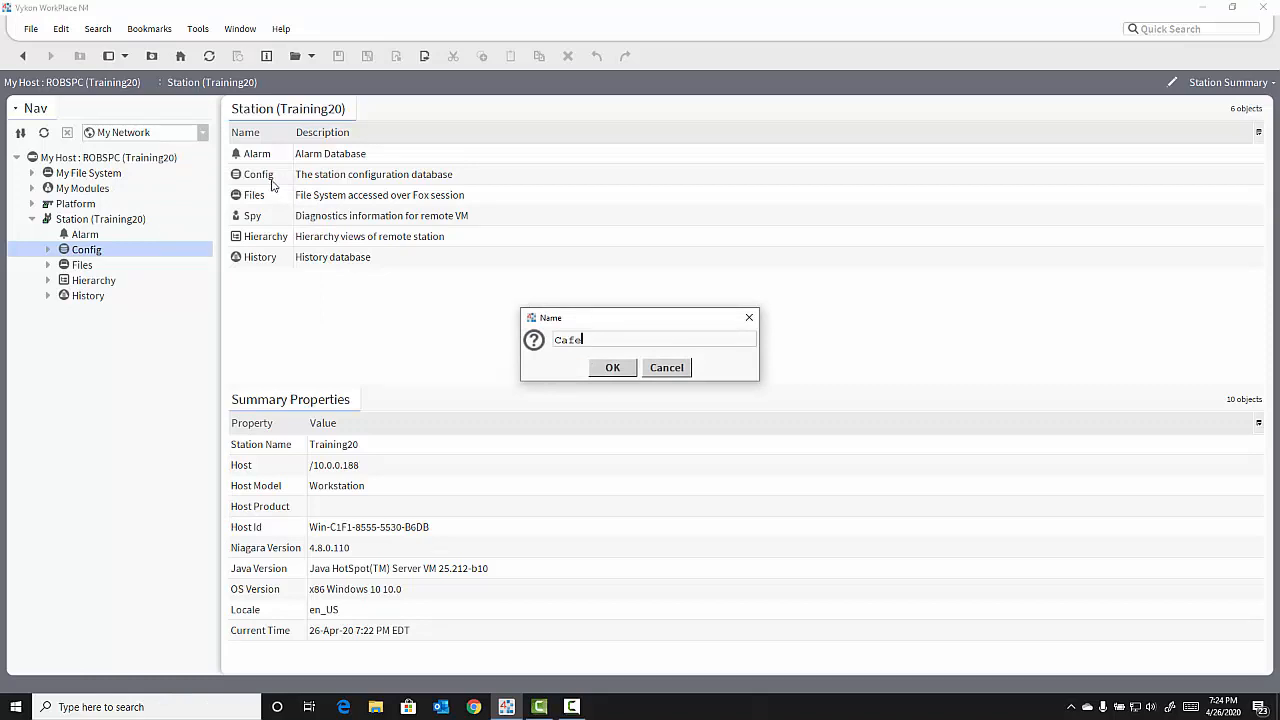
left_click(613, 368)
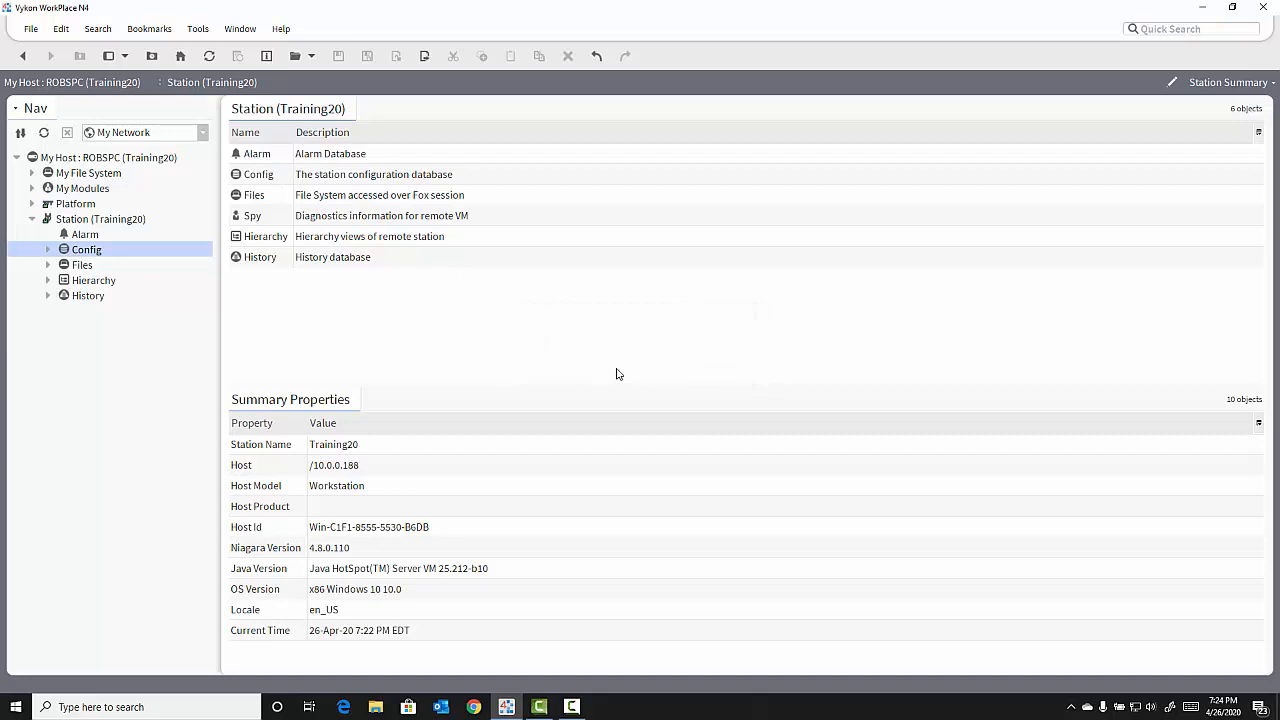
Step: Expand the Config node and open the Cafe folder's wire sheet
left_click(48, 250)
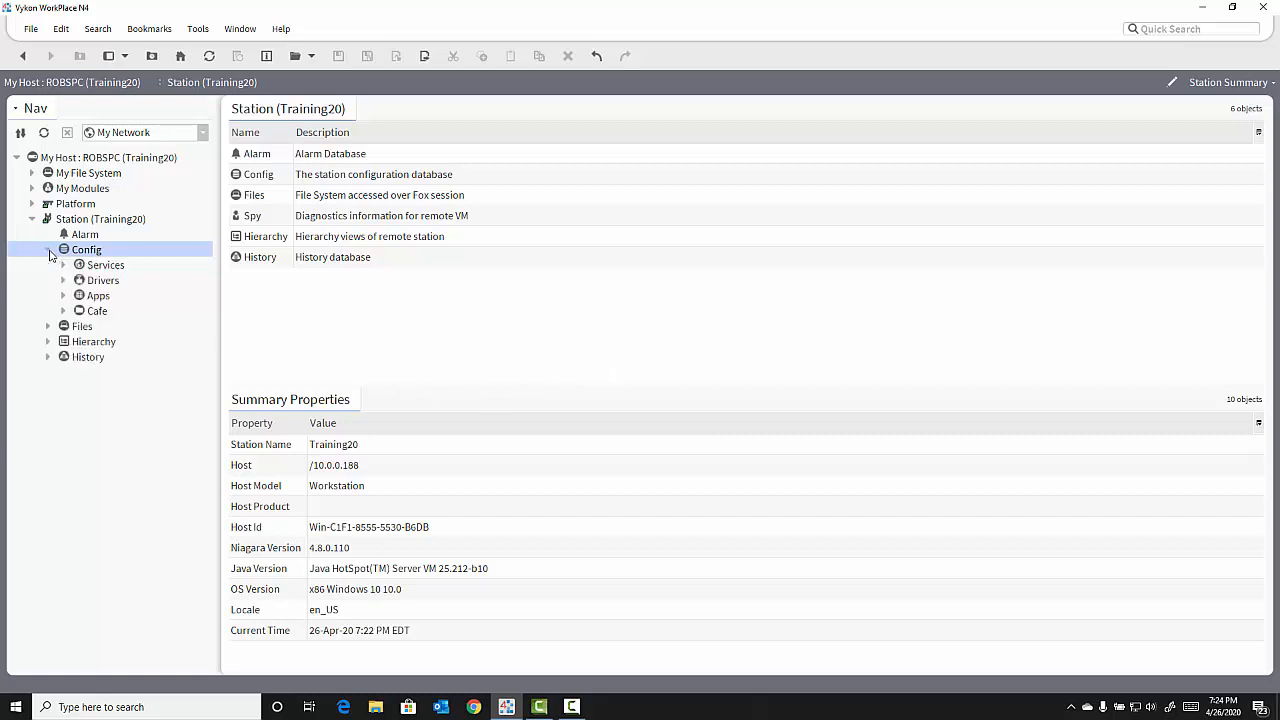
left_click(92, 316)
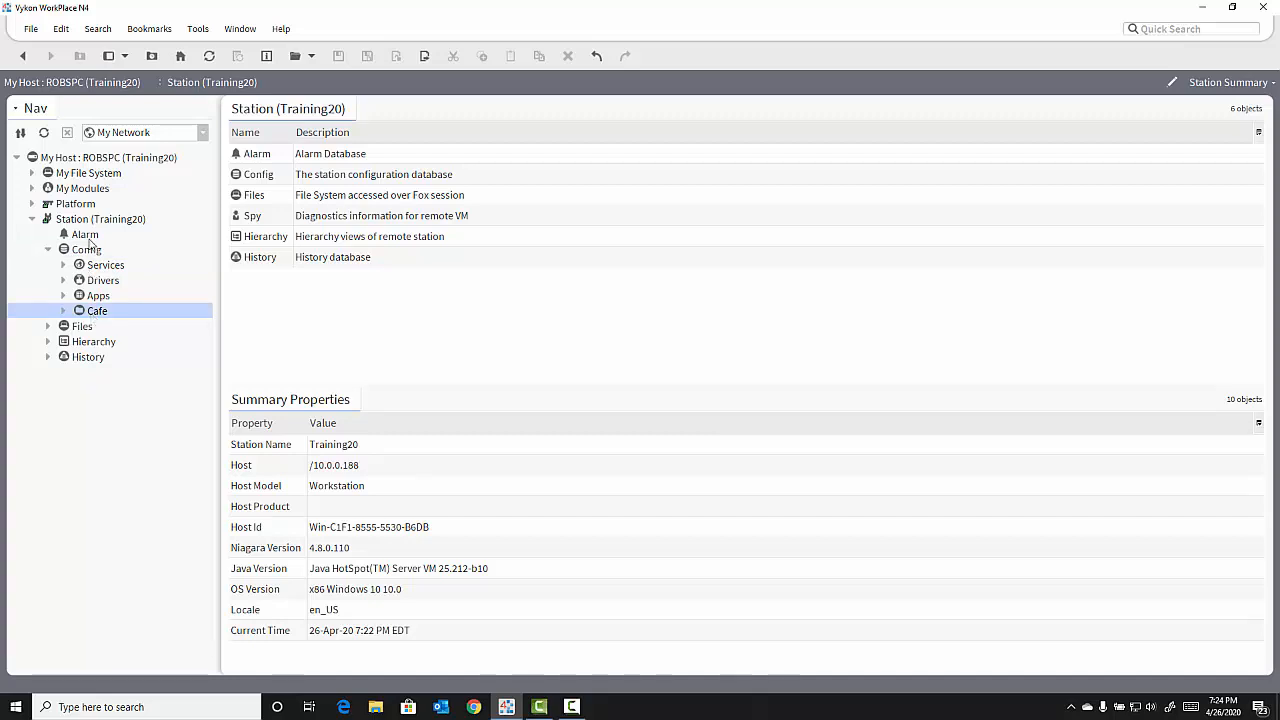
left_click(88, 249)
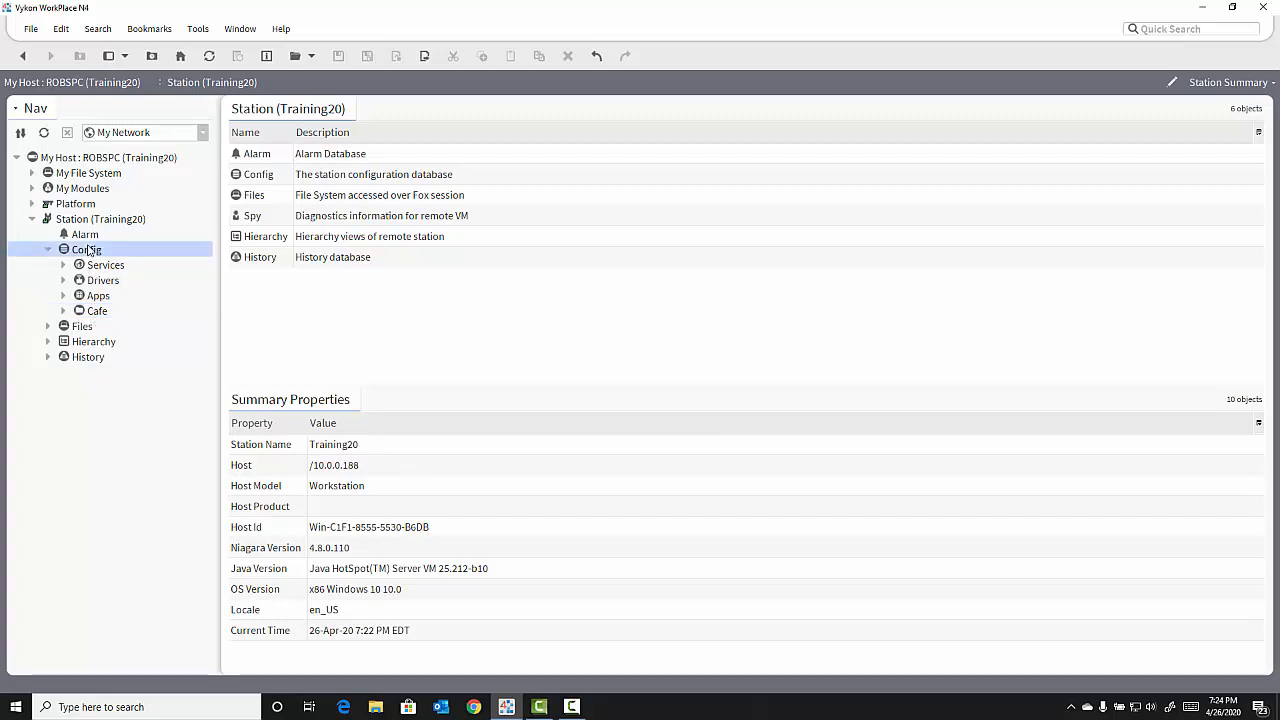
left_click(98, 313)
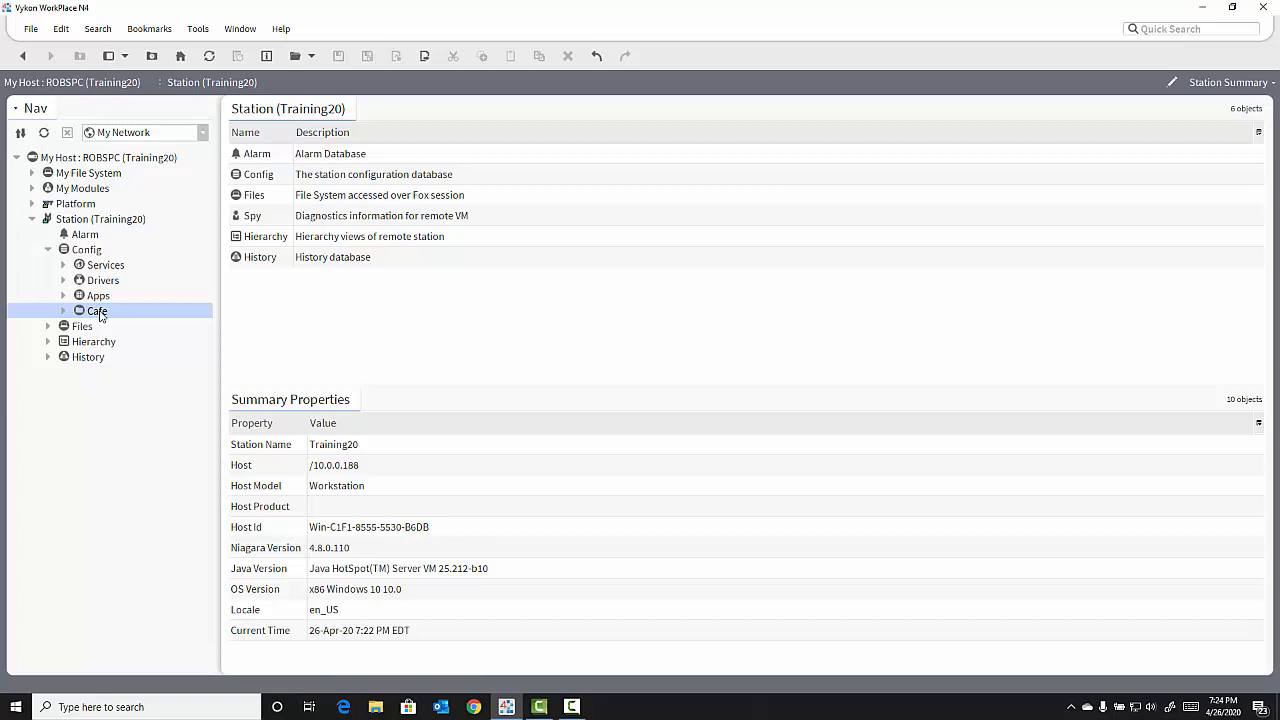
double_click(97, 311)
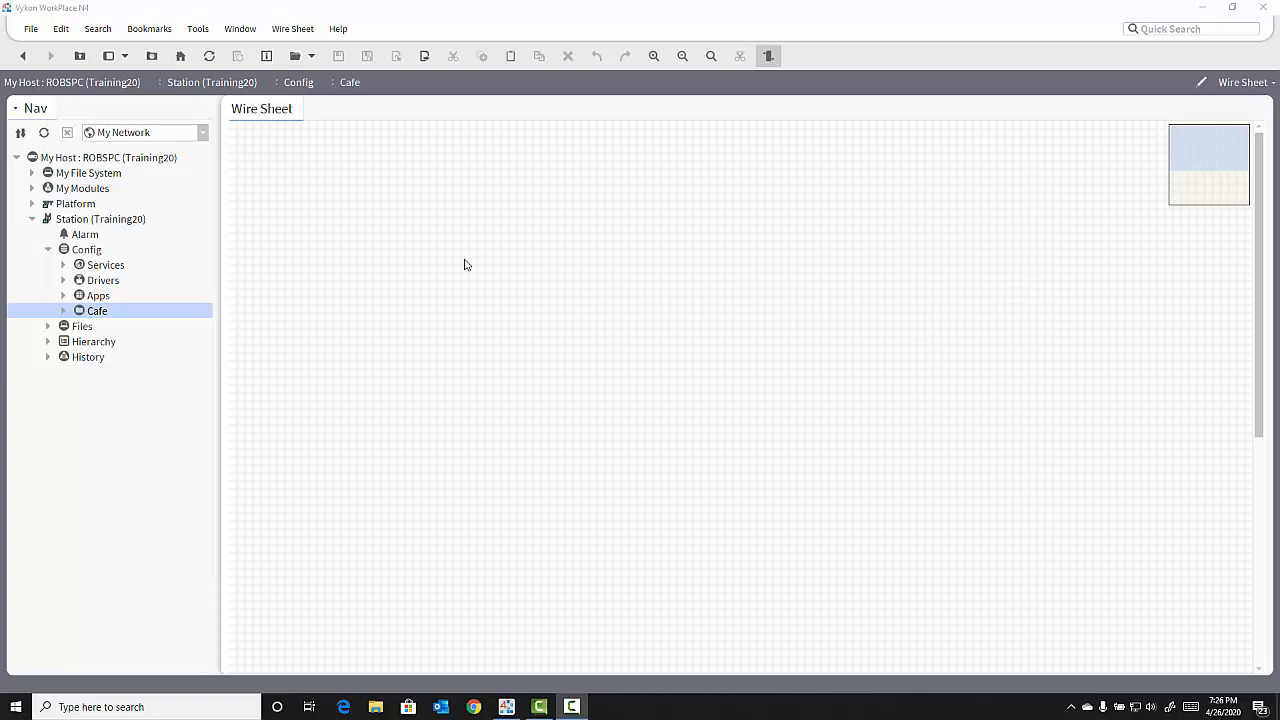
Step: Show the Palette side bar and open the kitControl palette in it, filtering the modules by "kit"
left_click(124, 58)
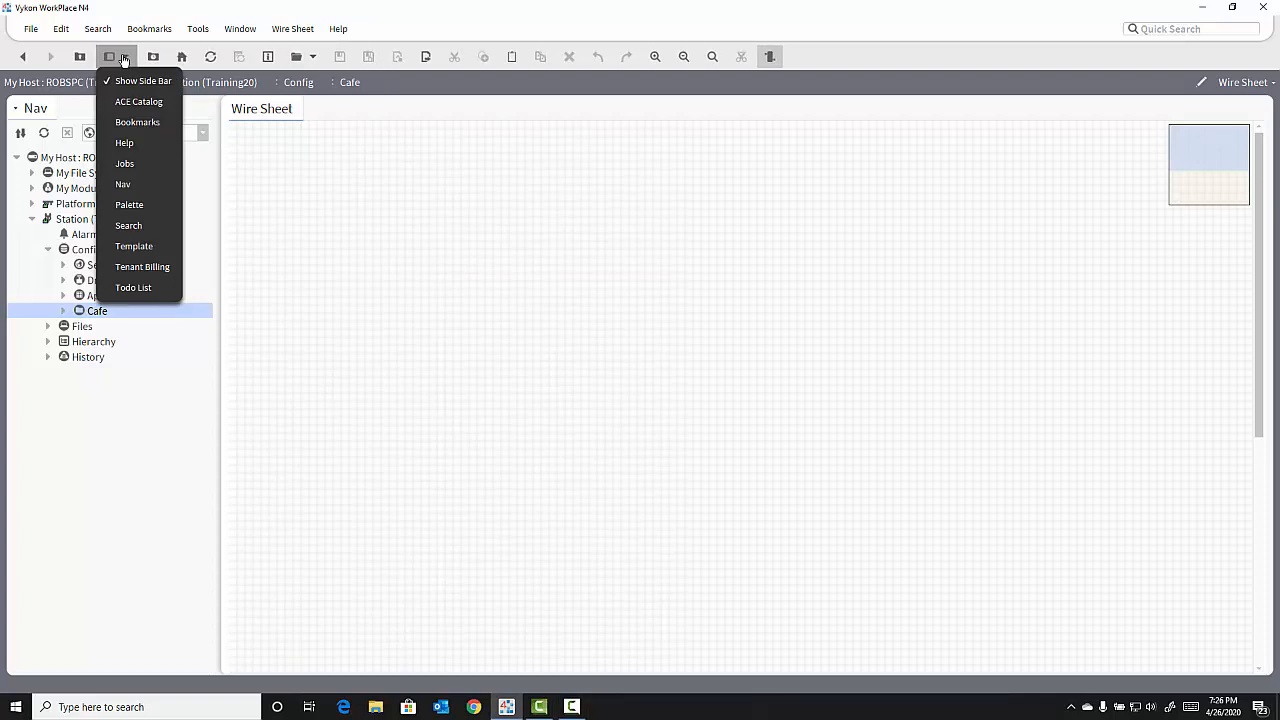
left_click(130, 205)
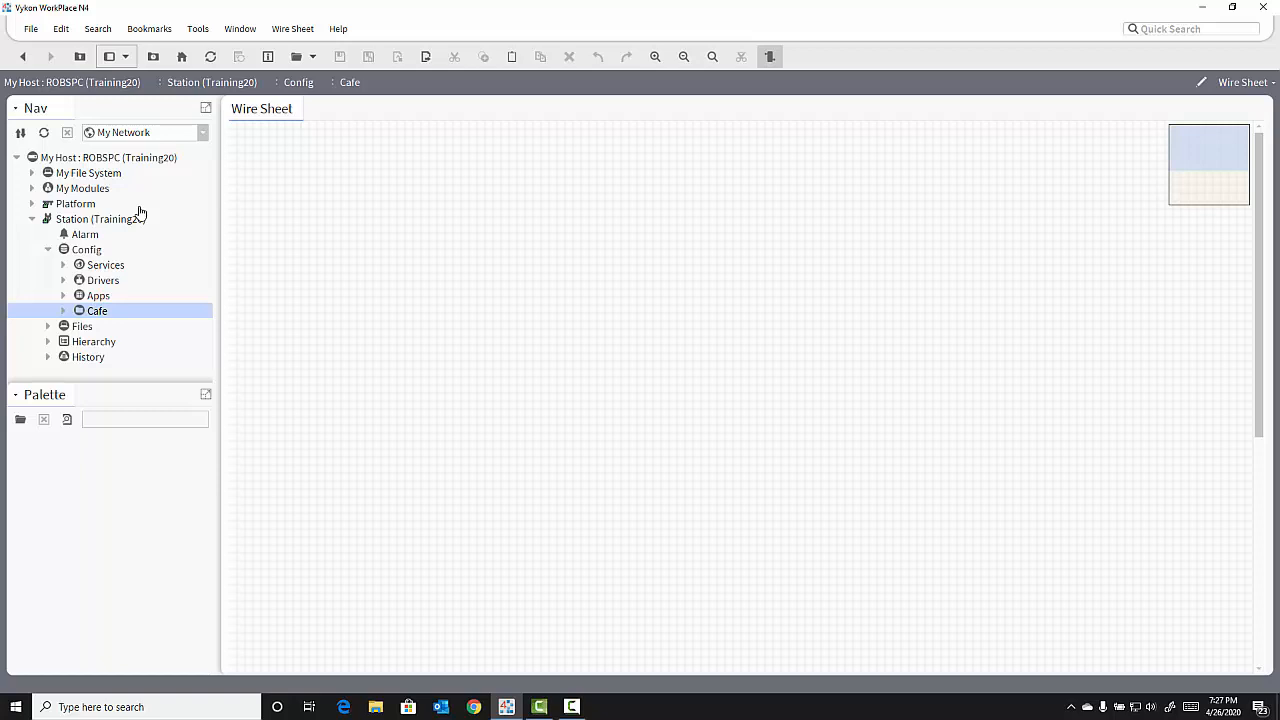
left_click(21, 420)
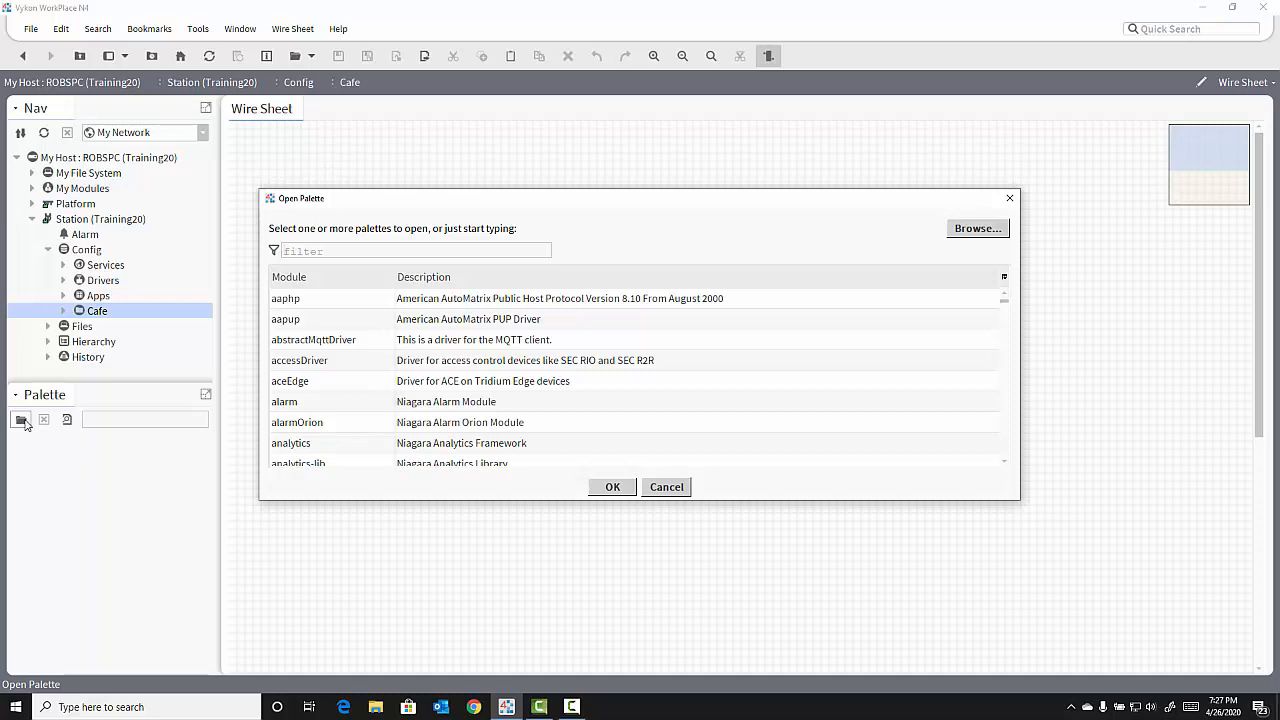
type("kit")
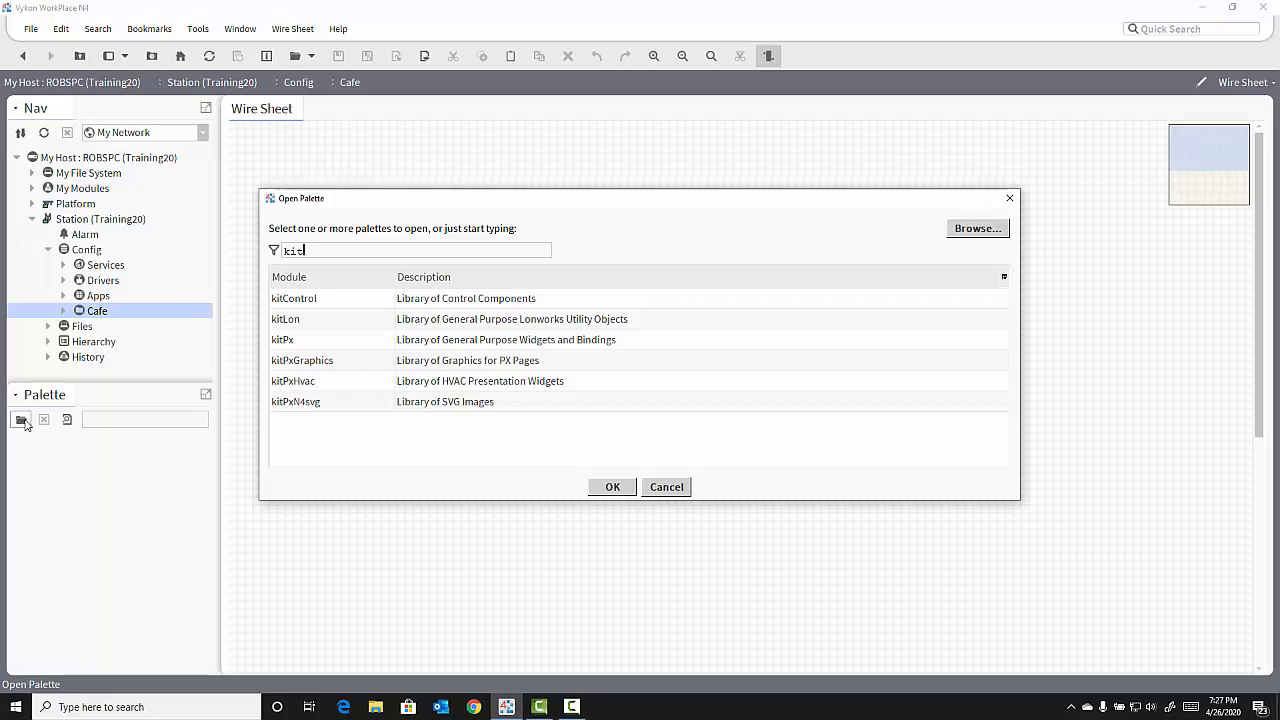
left_click(320, 303)
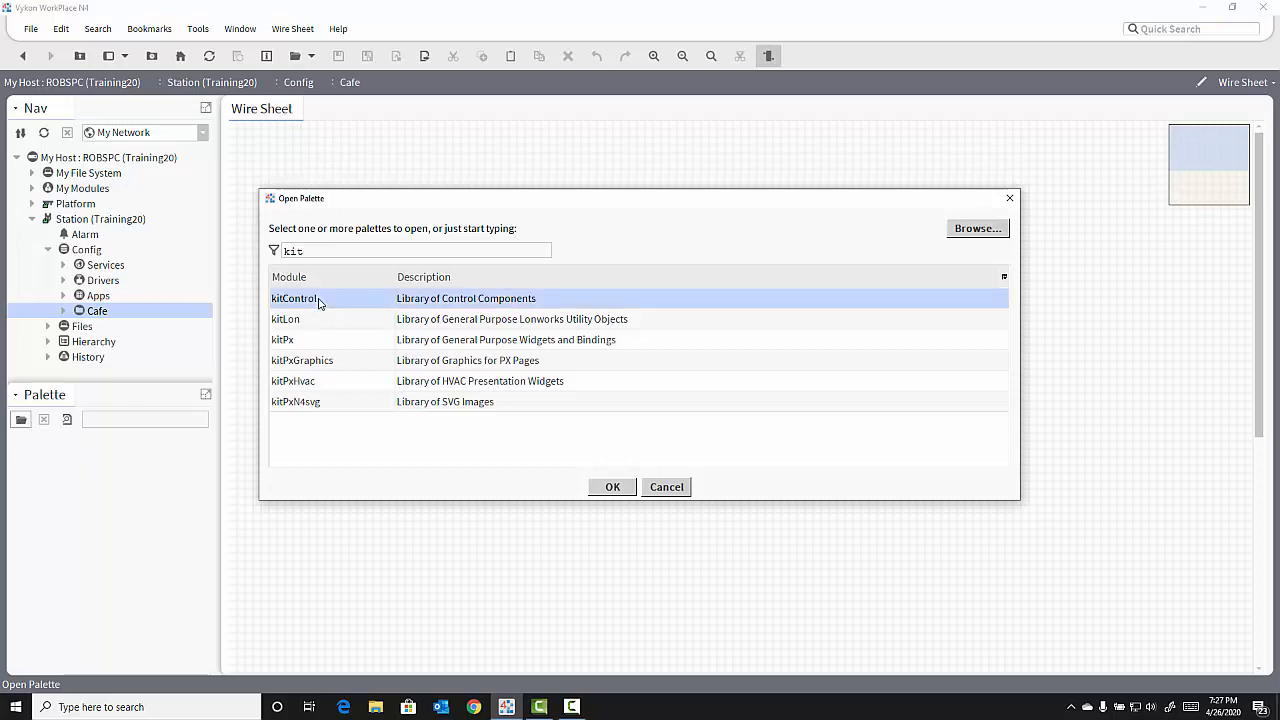
left_click(608, 490)
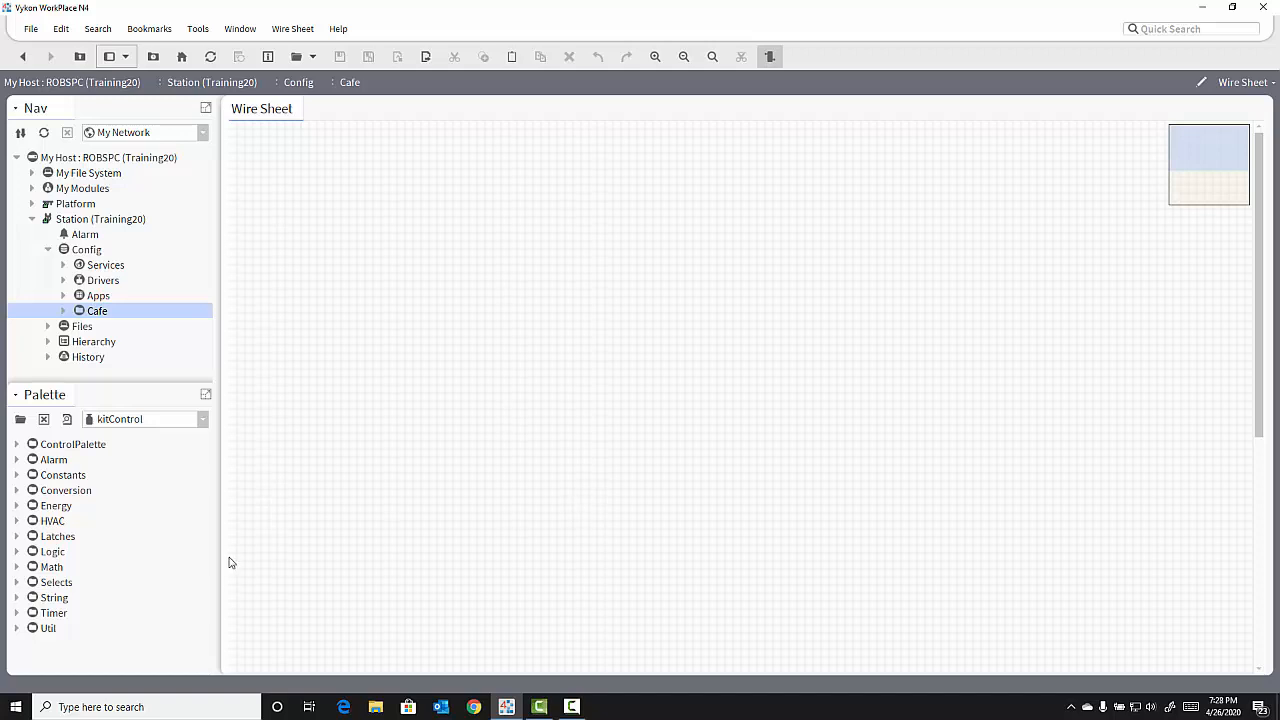
Step: Add a BooleanWritable point from the ControlPalette points to the Cafe wire sheet as ExhaustFan, then reposition and widen its block
left_click(16, 445)
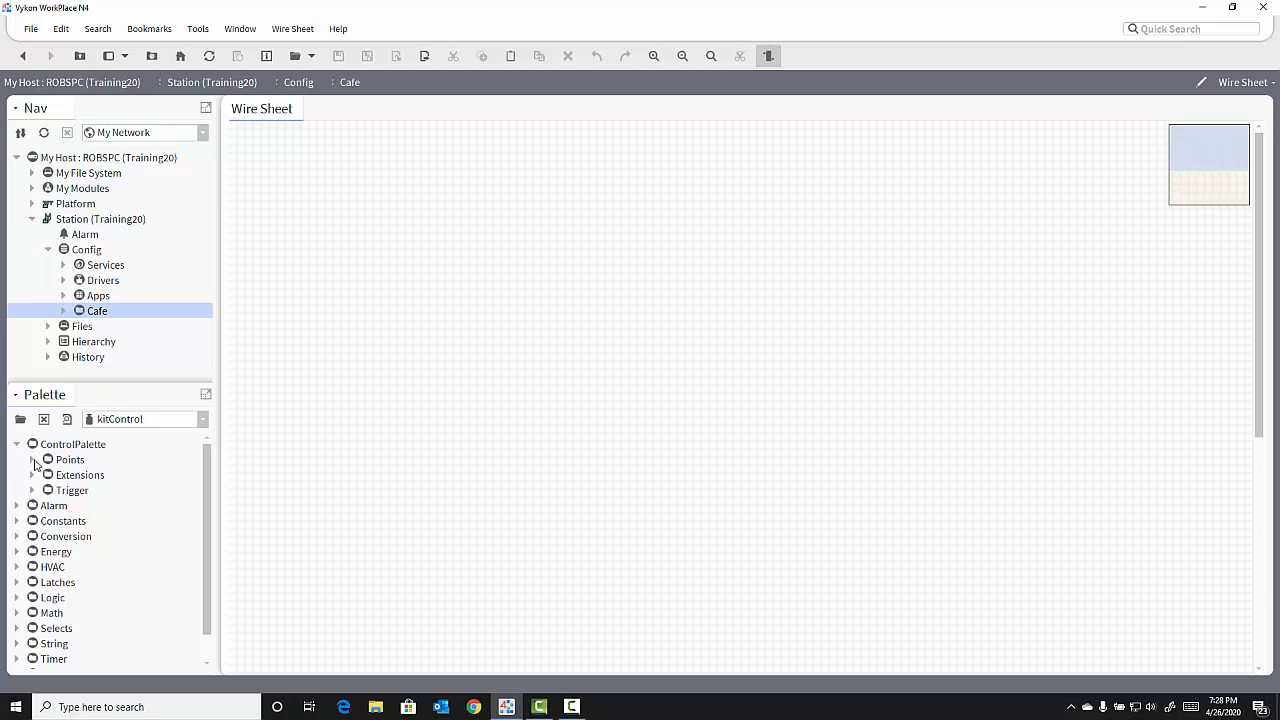
left_click(33, 460)
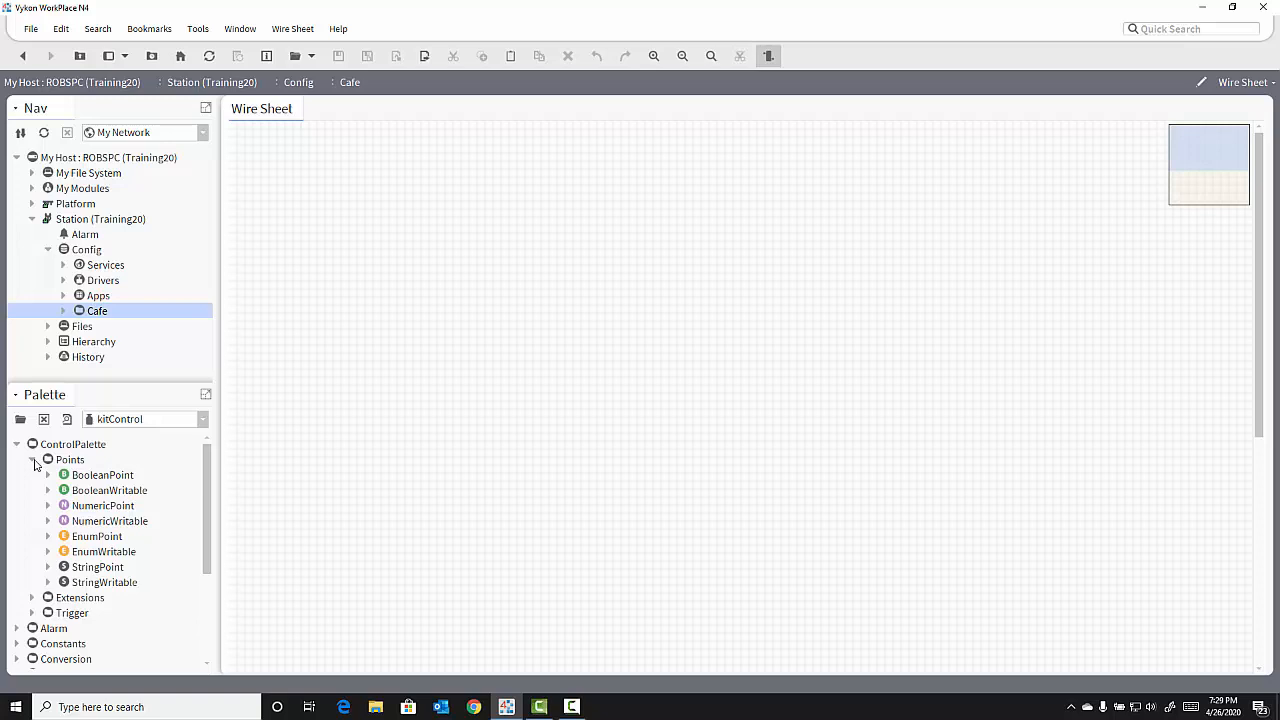
left_click(101, 492)
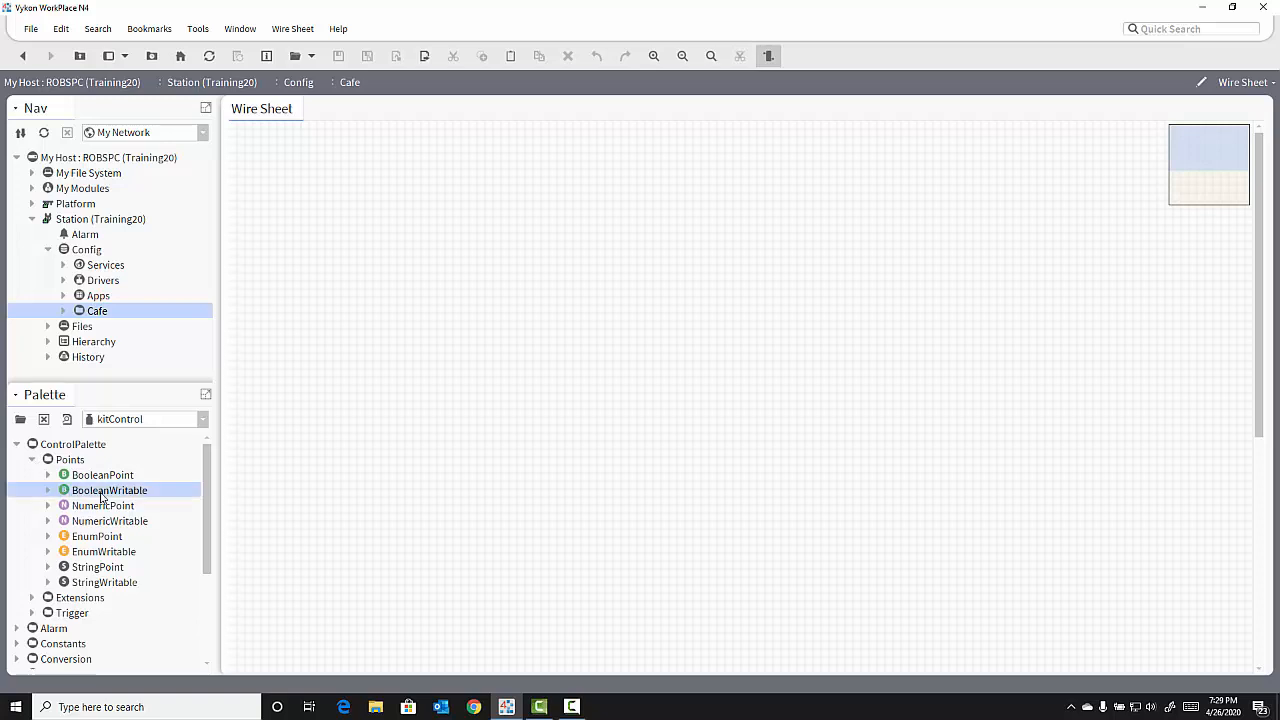
left_click_drag(101, 497, 812, 285)
left_click_drag(812, 285, 813, 288)
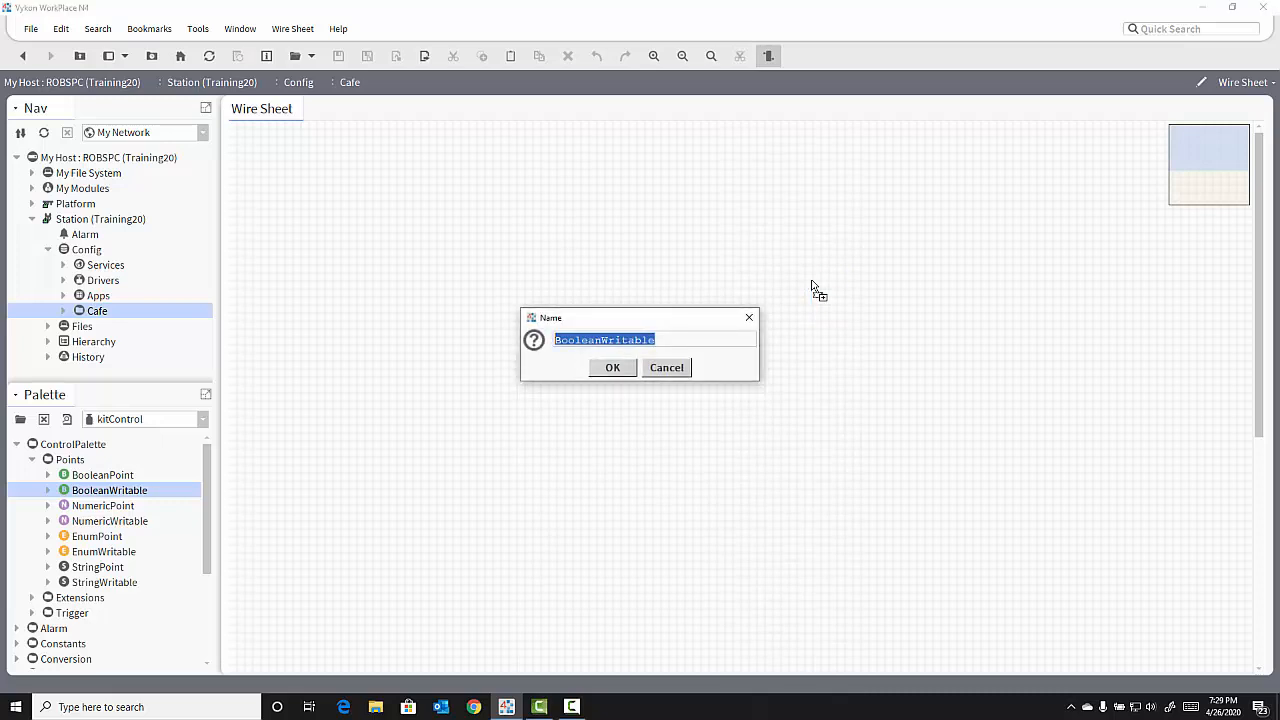
type("Exha")
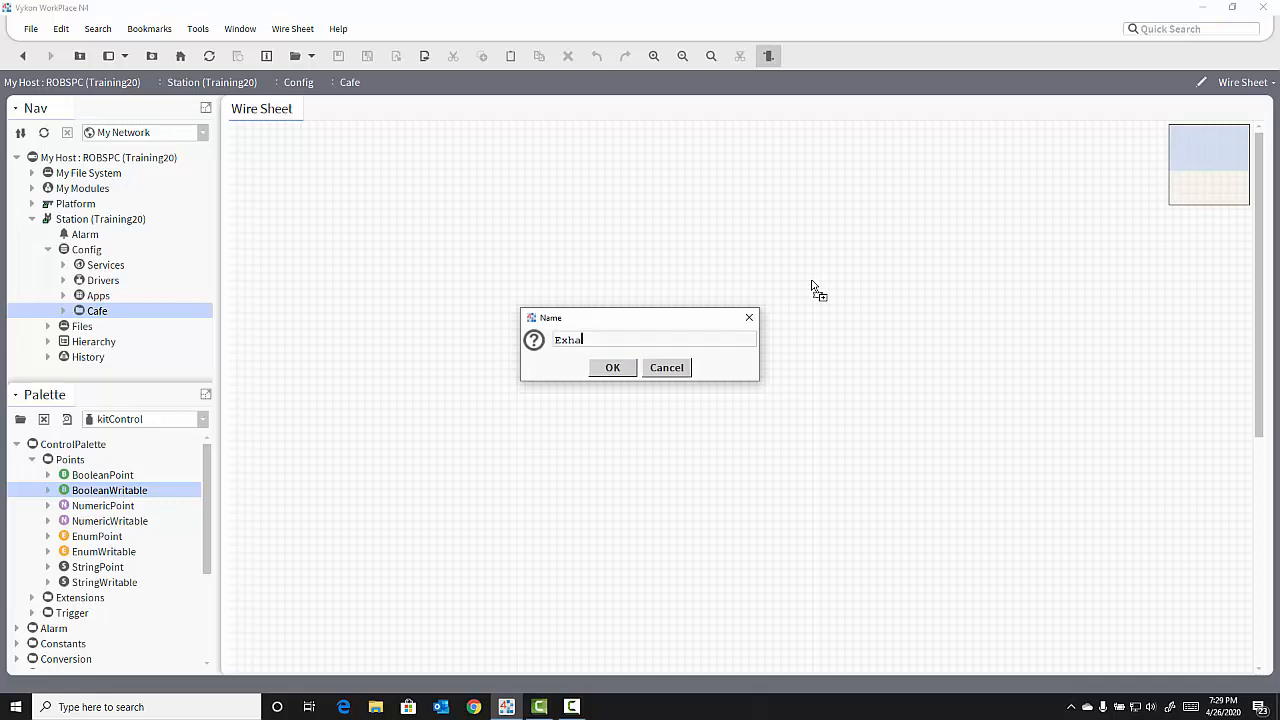
type("ustFan")
left_click(610, 367)
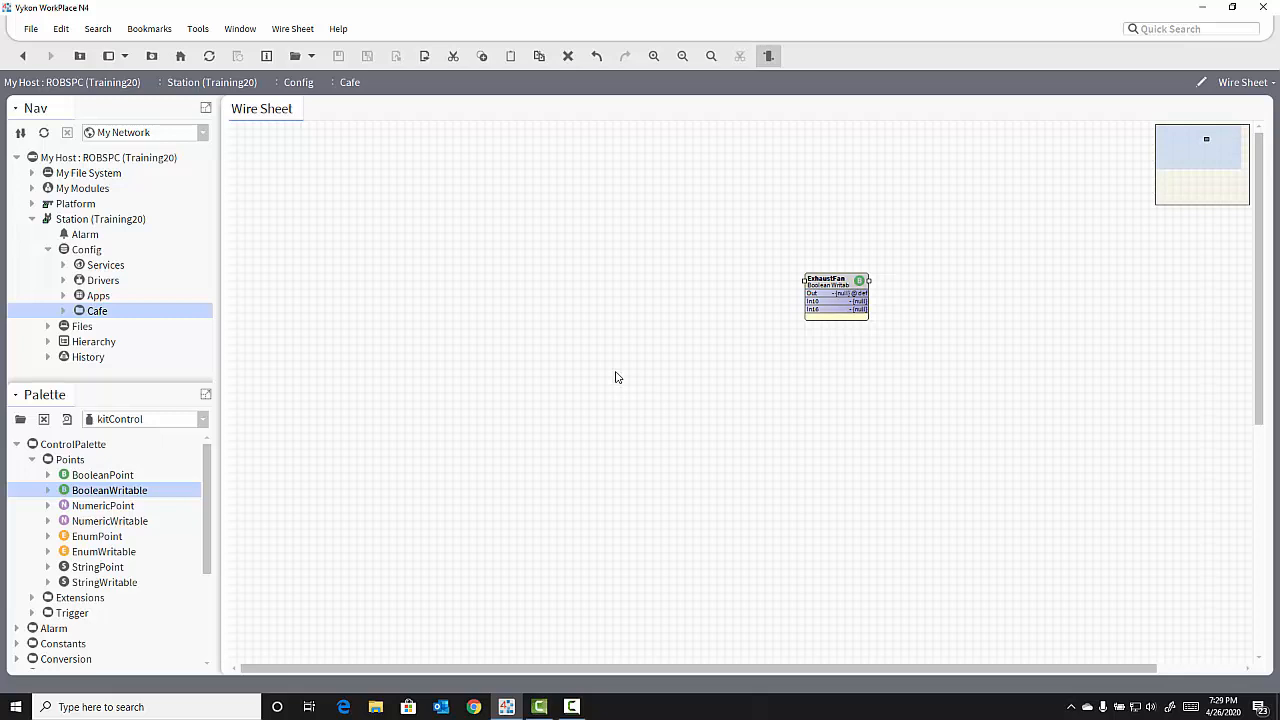
left_click_drag(832, 288, 858, 284)
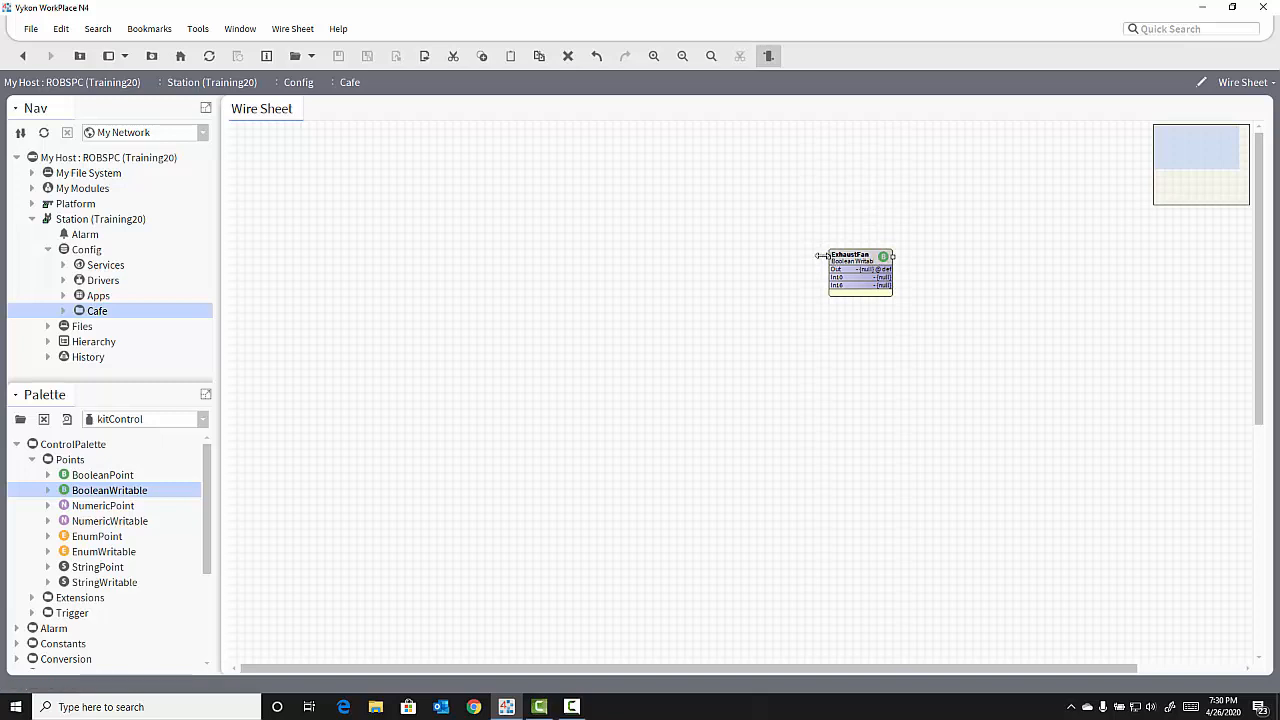
left_click_drag(820, 256, 797, 256)
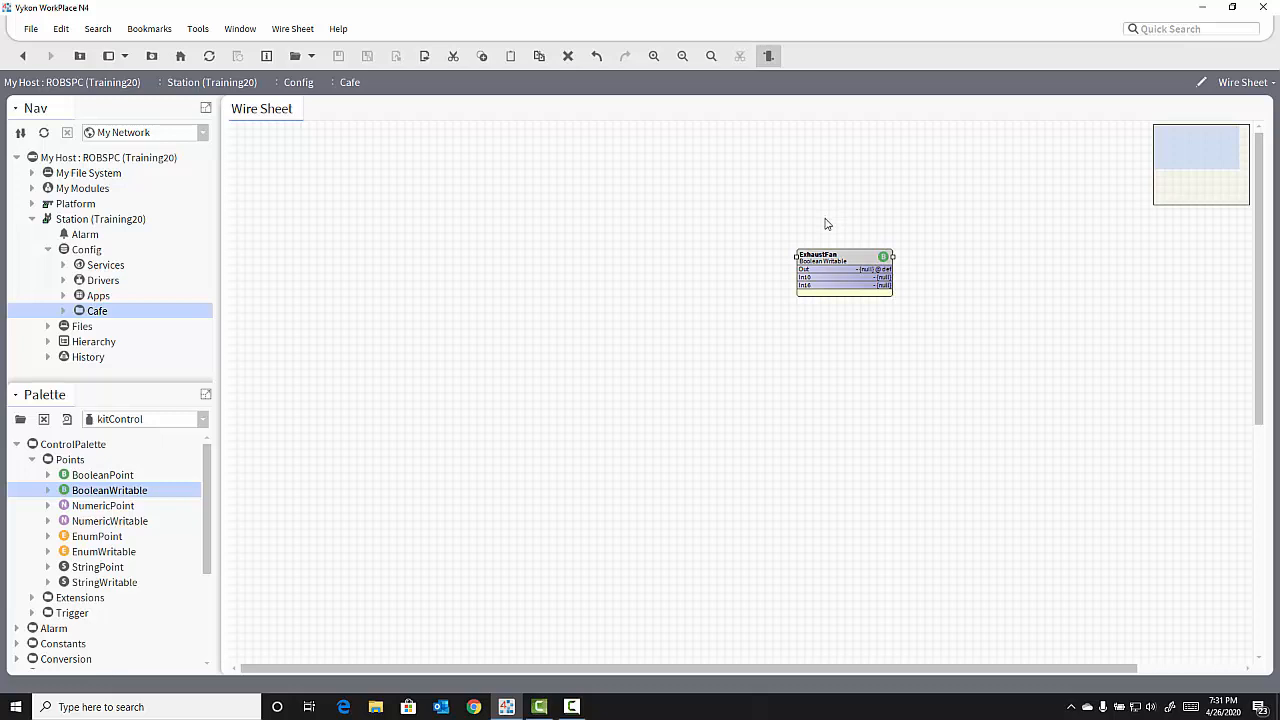
Step: Open the ExhaustFan property sheet and set the point's fallback to false with the Set action
double_click(865, 278)
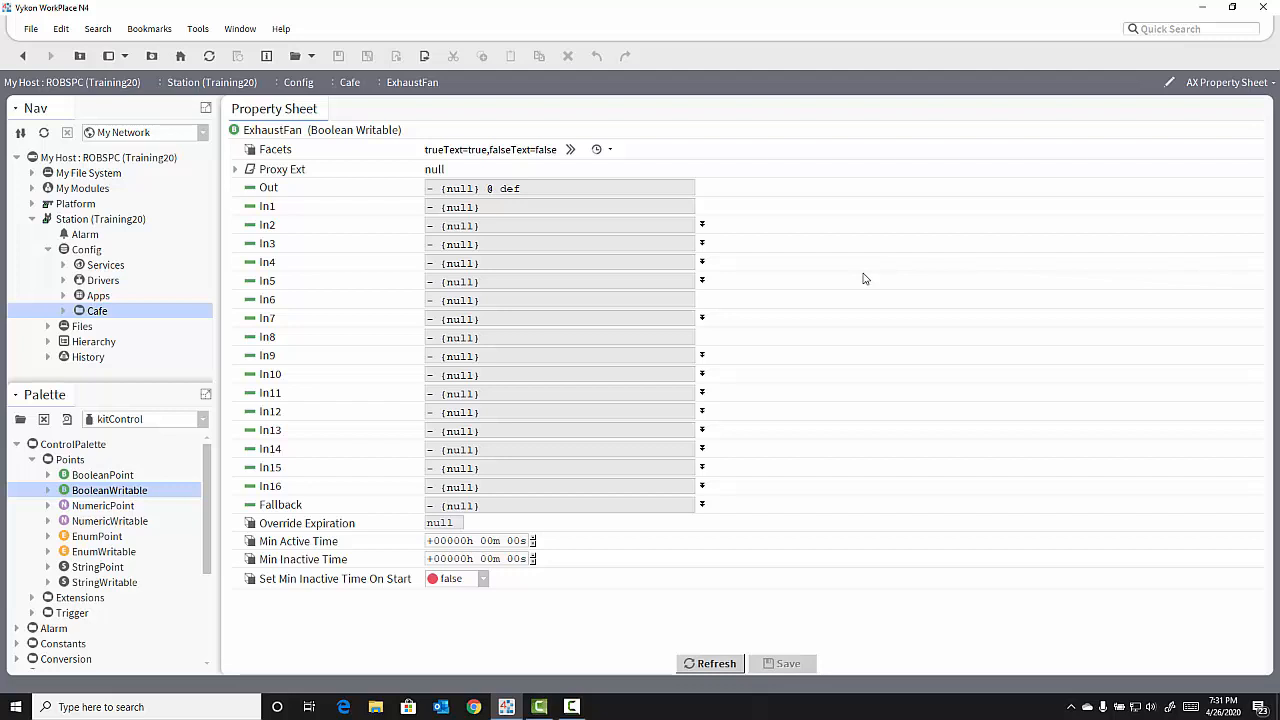
right_click(293, 134)
mouse_move(293, 135)
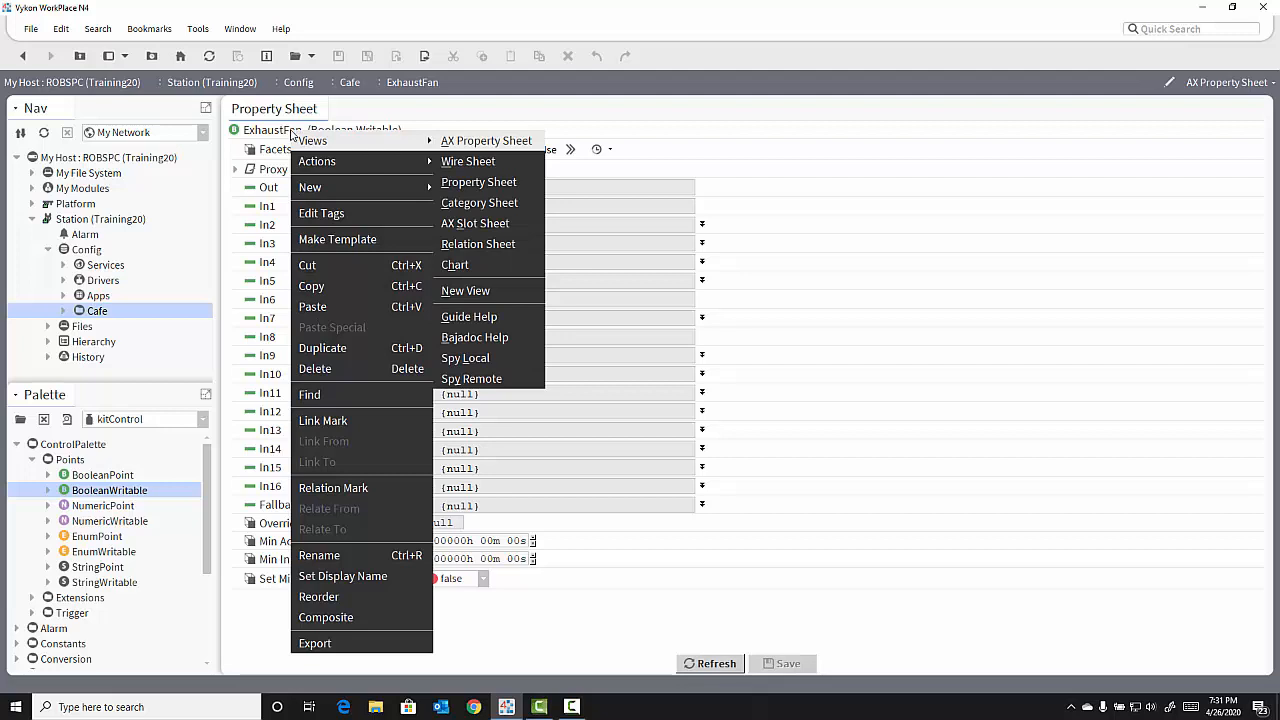
mouse_move(322, 160)
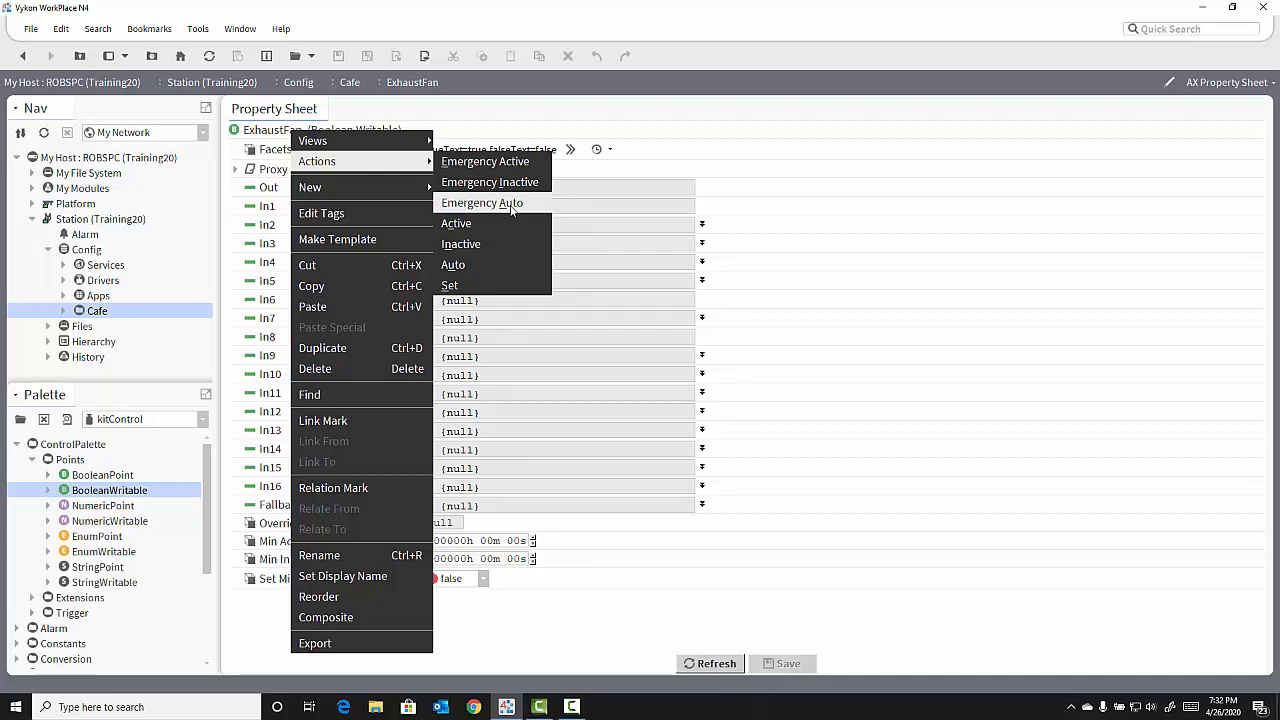
left_click(478, 287)
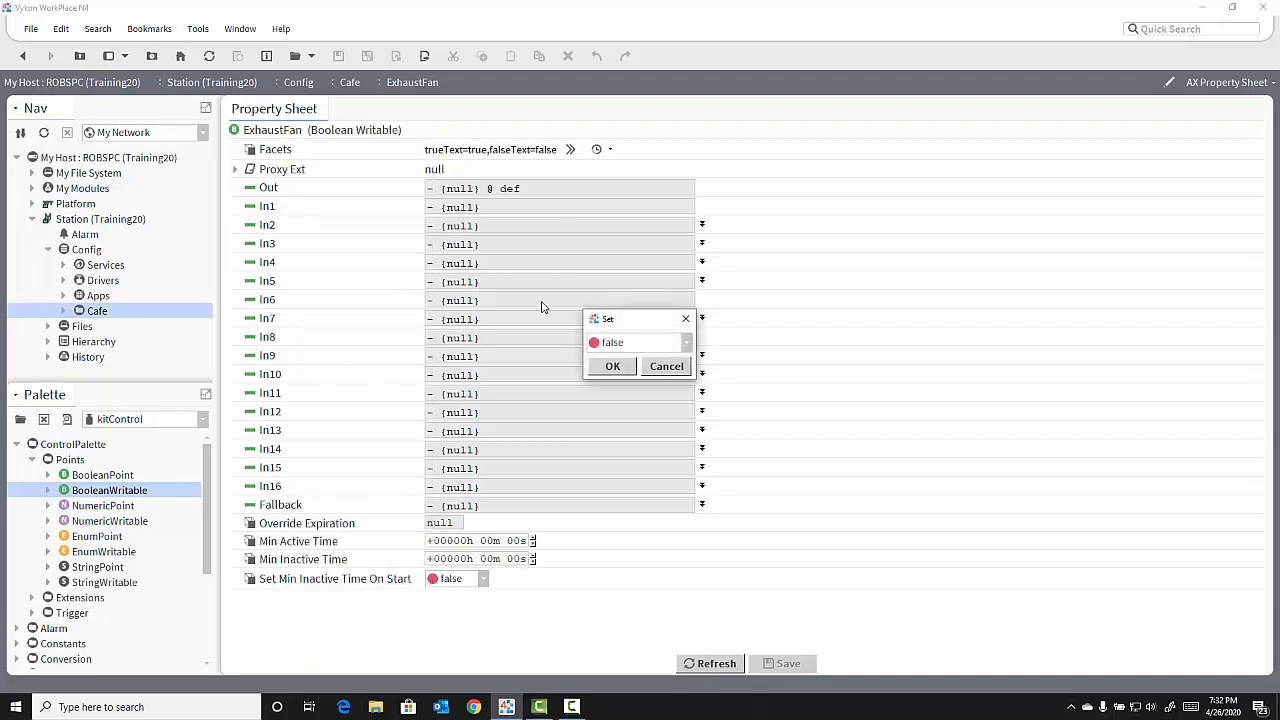
left_click(613, 368)
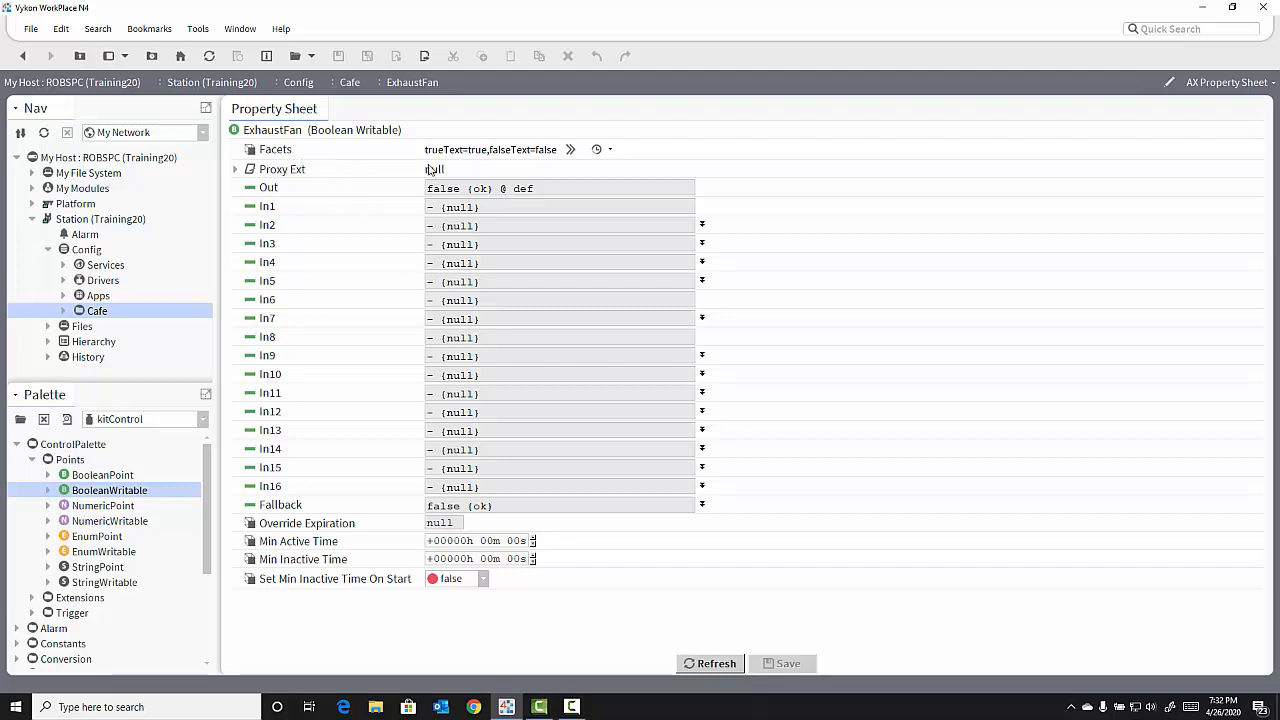
Step: Set the ExhaustFan facets to trueText On and falseText Off, save the change and refresh the property sheet
left_click(571, 150)
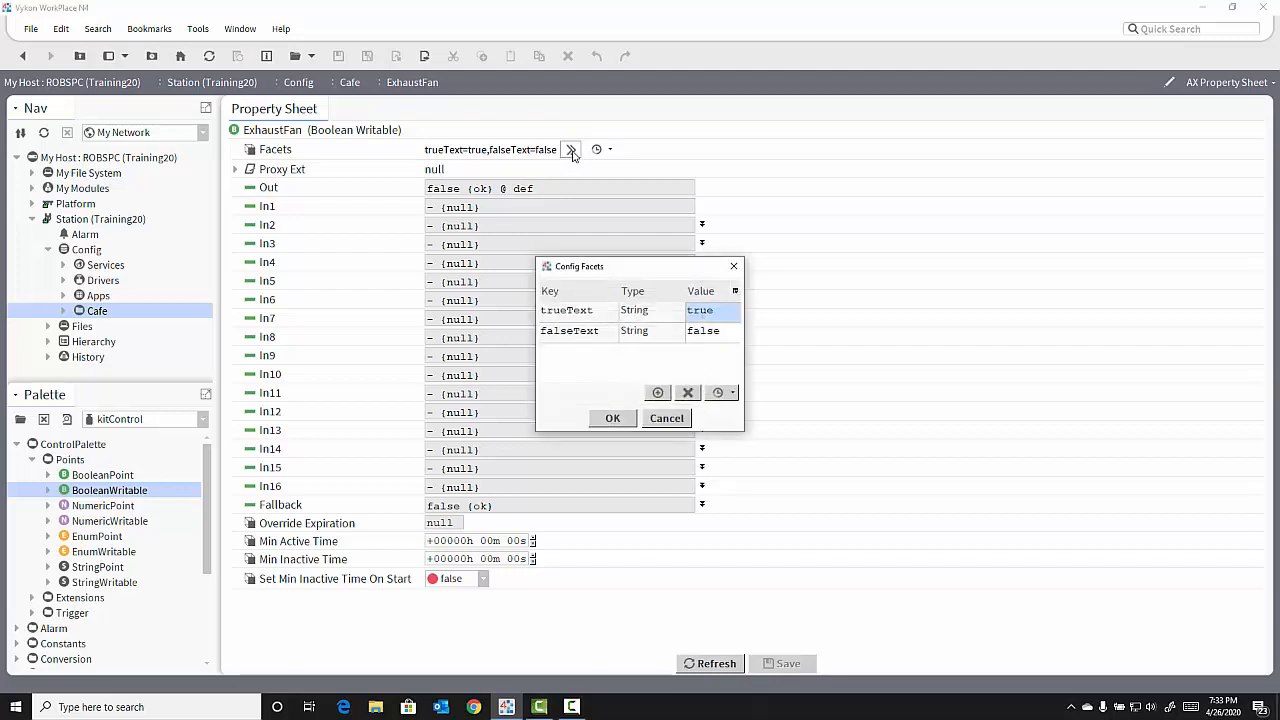
double_click(724, 311)
type("On")
left_click(733, 330)
left_click_drag(733, 330, 656, 335)
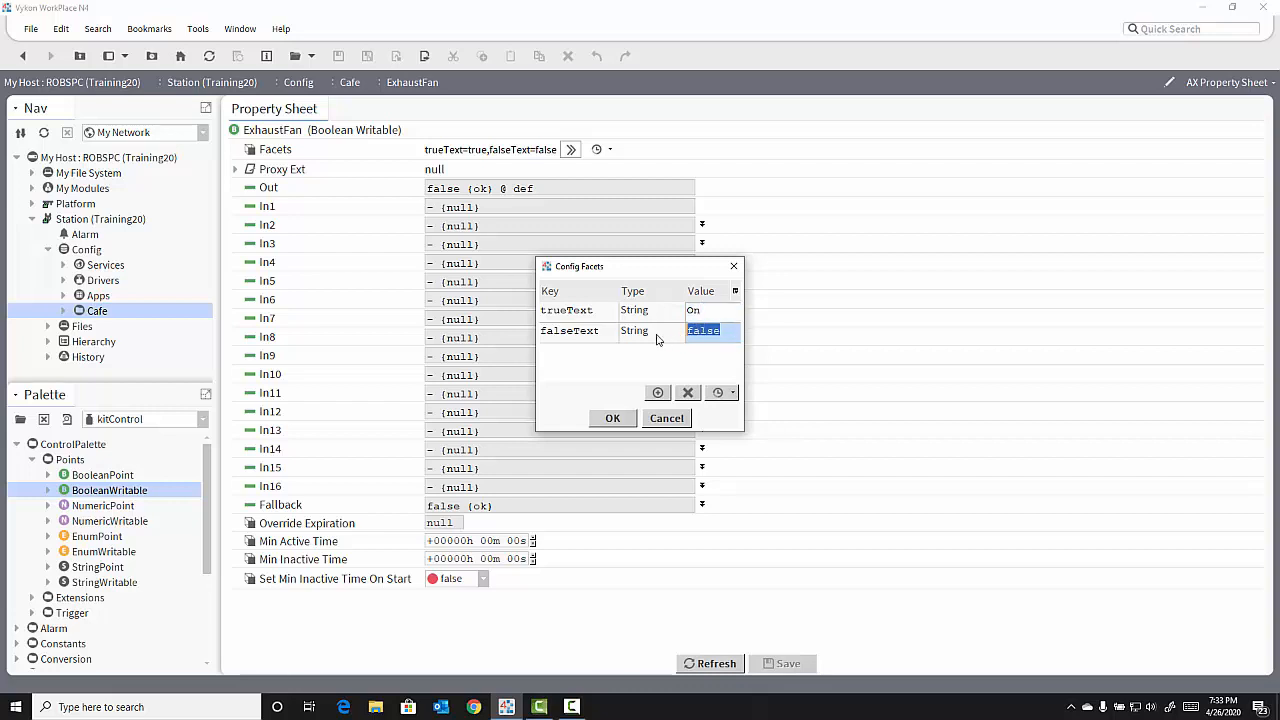
type("Off")
left_click(606, 419)
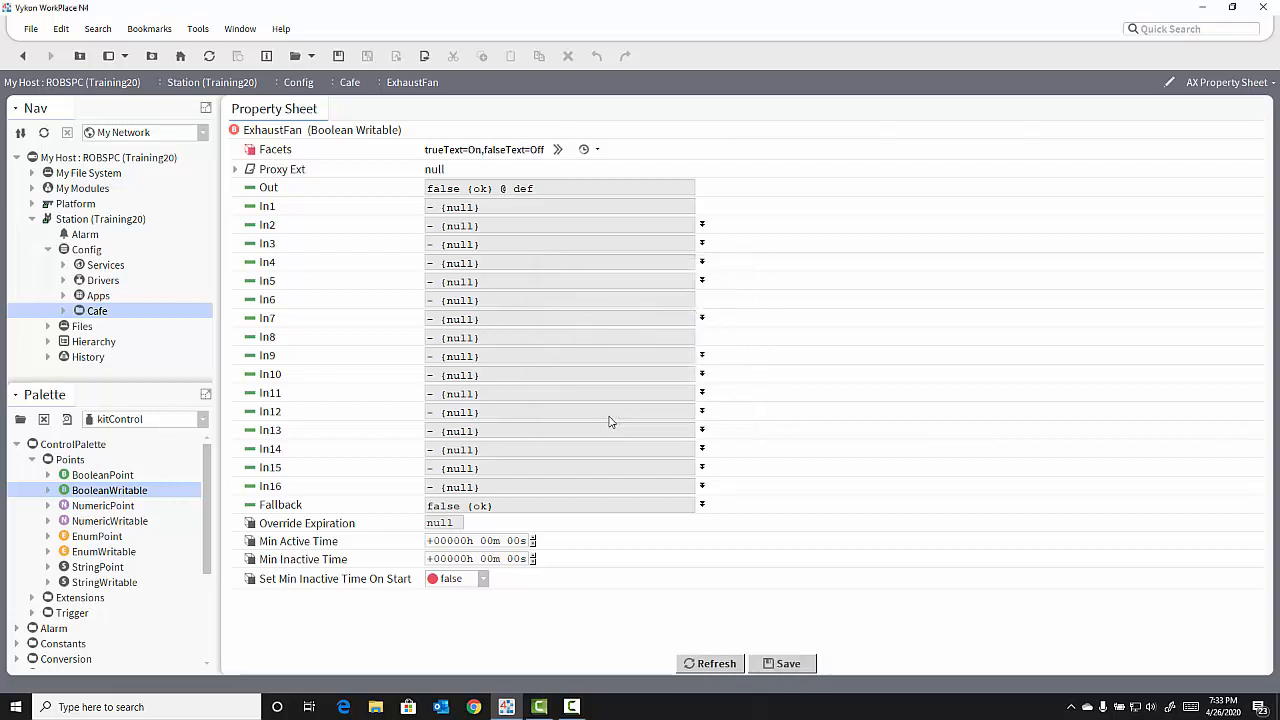
left_click(783, 665)
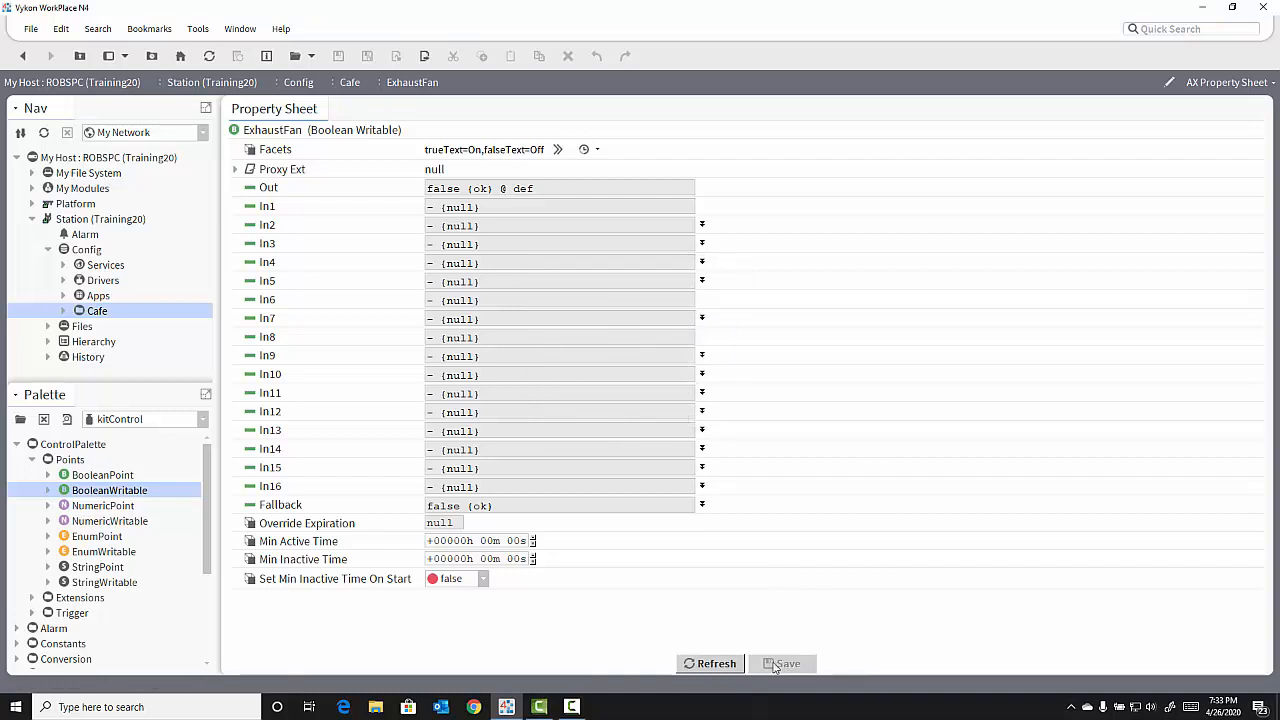
left_click(717, 664)
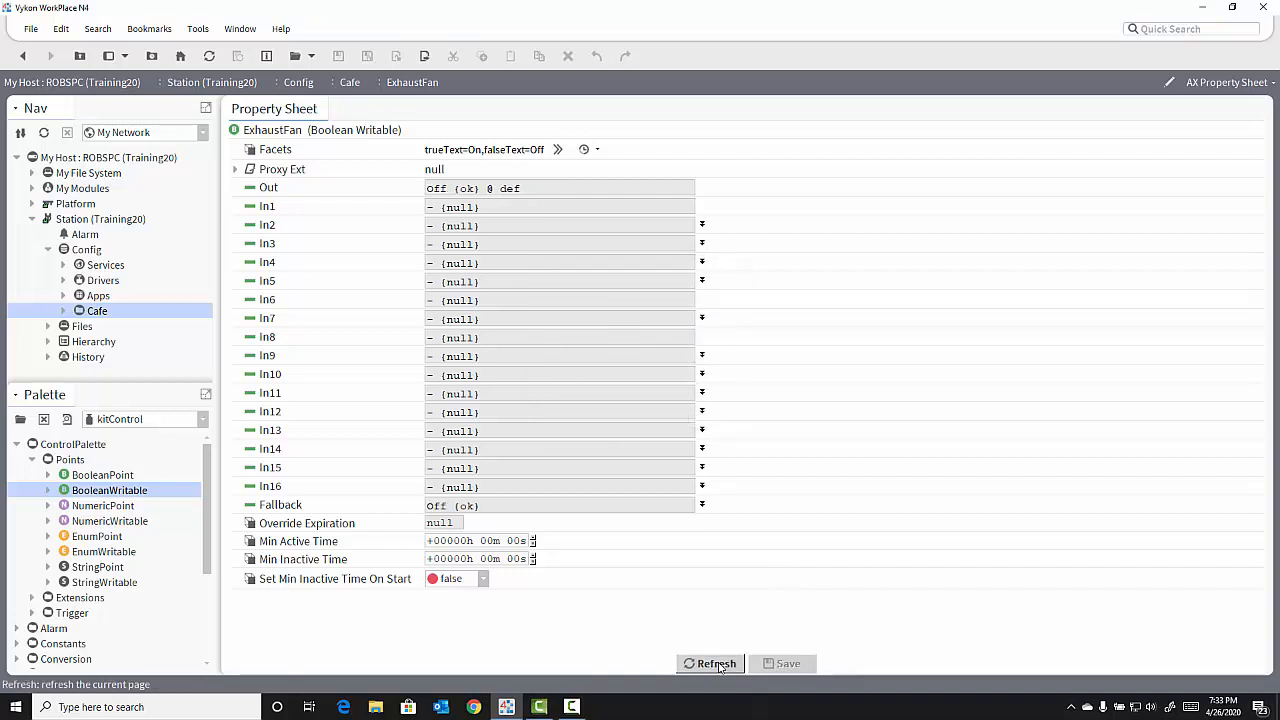